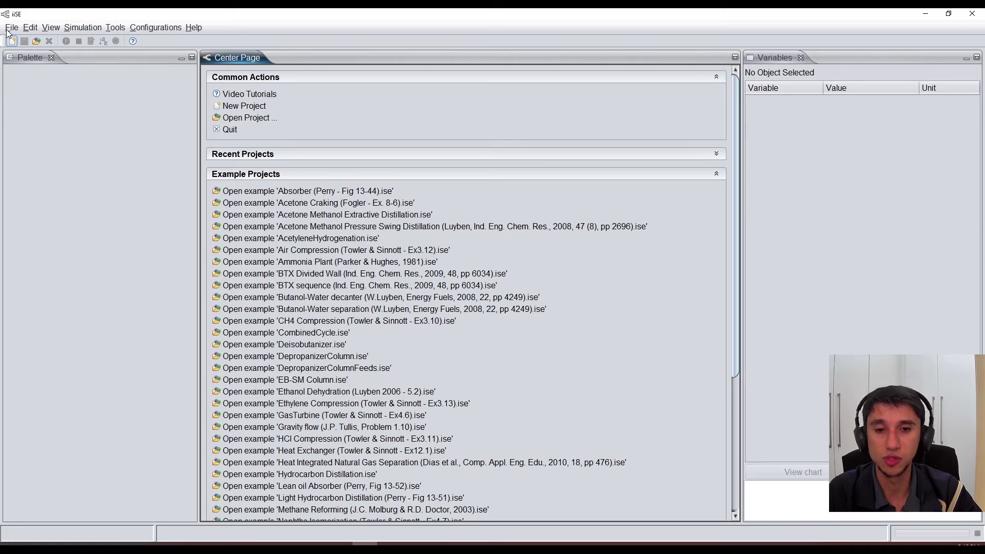
Create a new project that uses the Process Engineering library
left_click(9, 29)
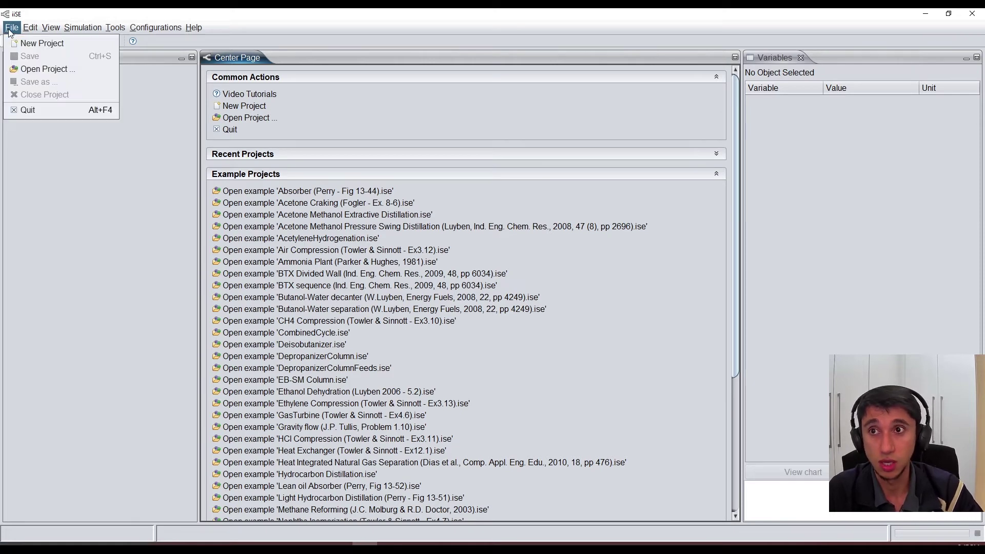
left_click(34, 46)
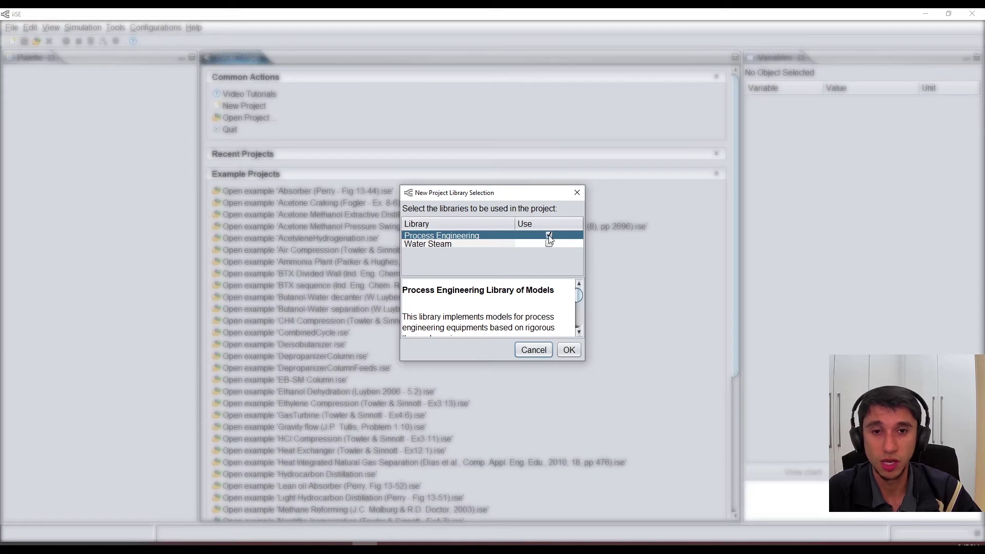
left_click(568, 351)
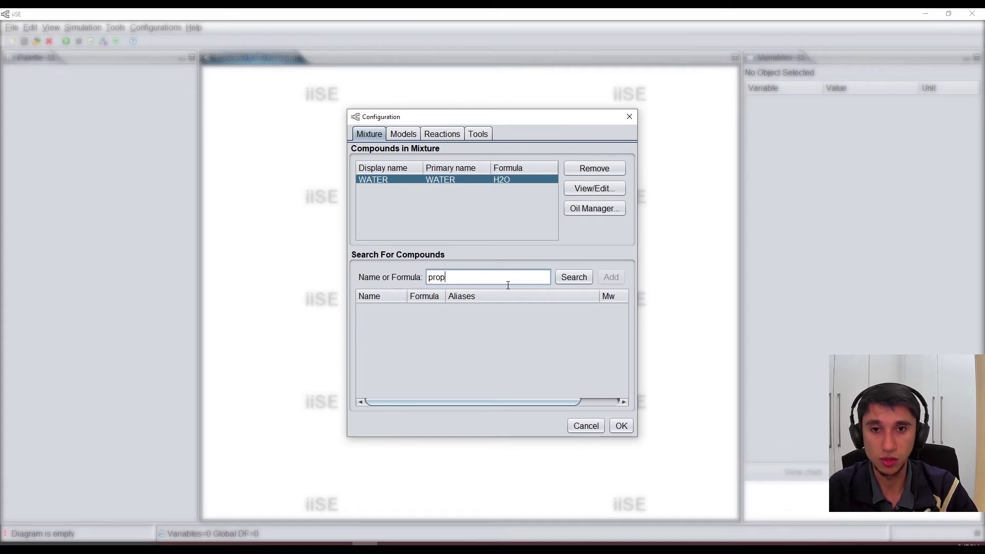
Search for propane, add it to the mixture, and remove water from the compound list
type("e")
key("Return")
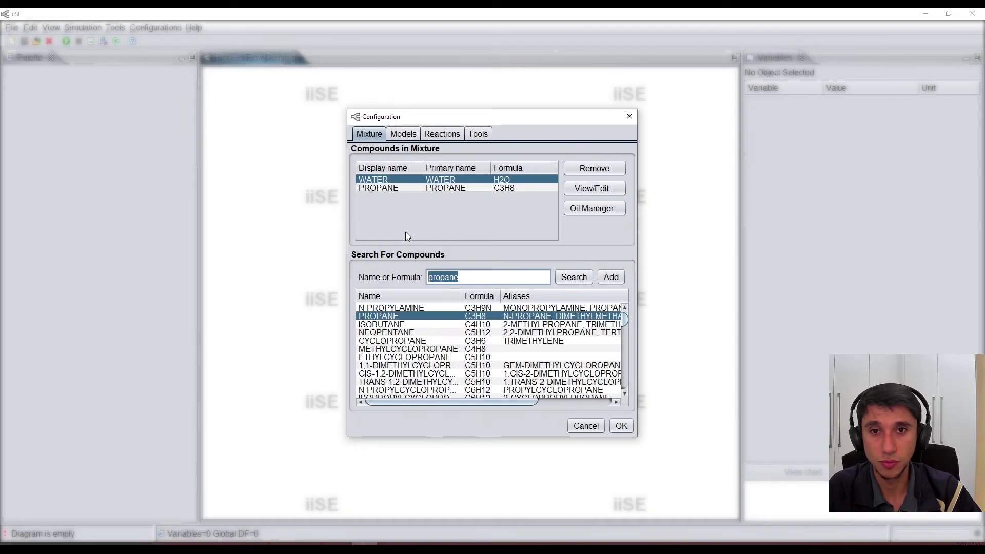
left_click(395, 188)
left_click(396, 180)
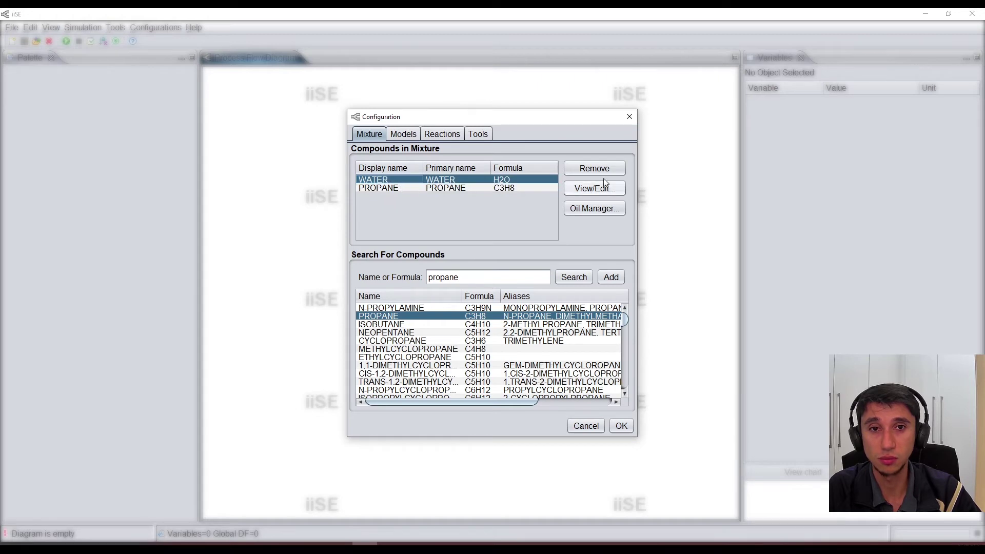
left_click(580, 169)
left_click(539, 300)
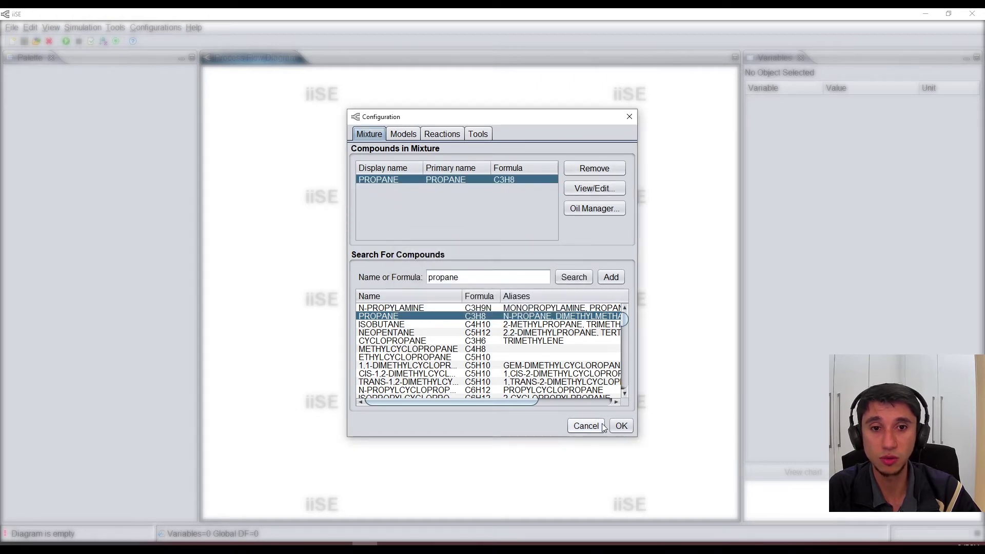
left_click(620, 426)
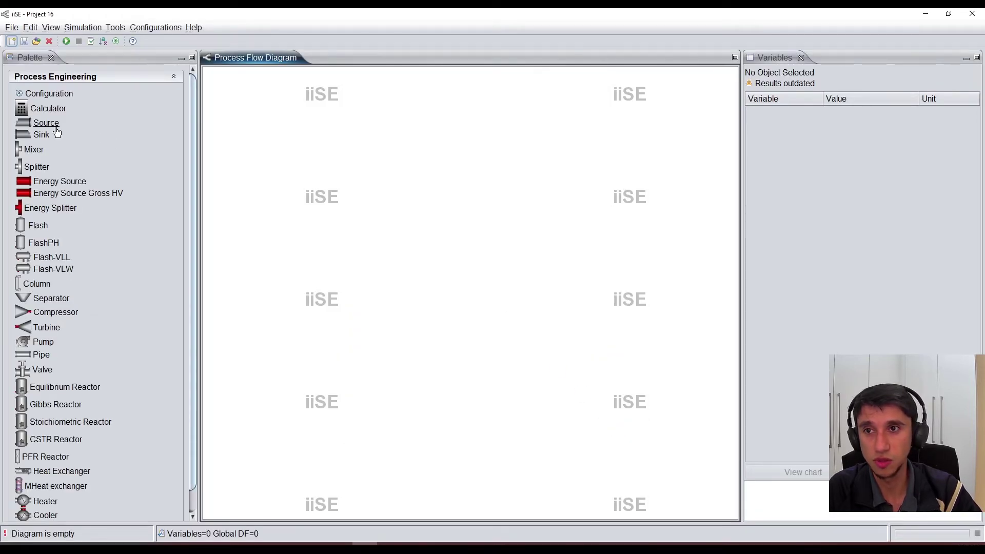
Place a material Source near the middle of the flow diagram and name it Propano
left_click(48, 124)
left_click_drag(245, 114, 452, 258)
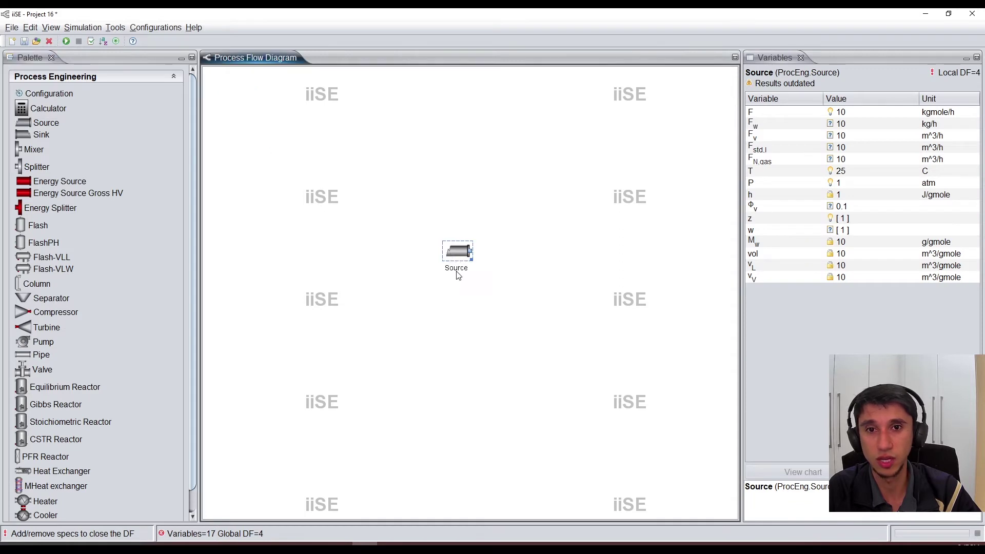
left_click(457, 268)
type("Pol")
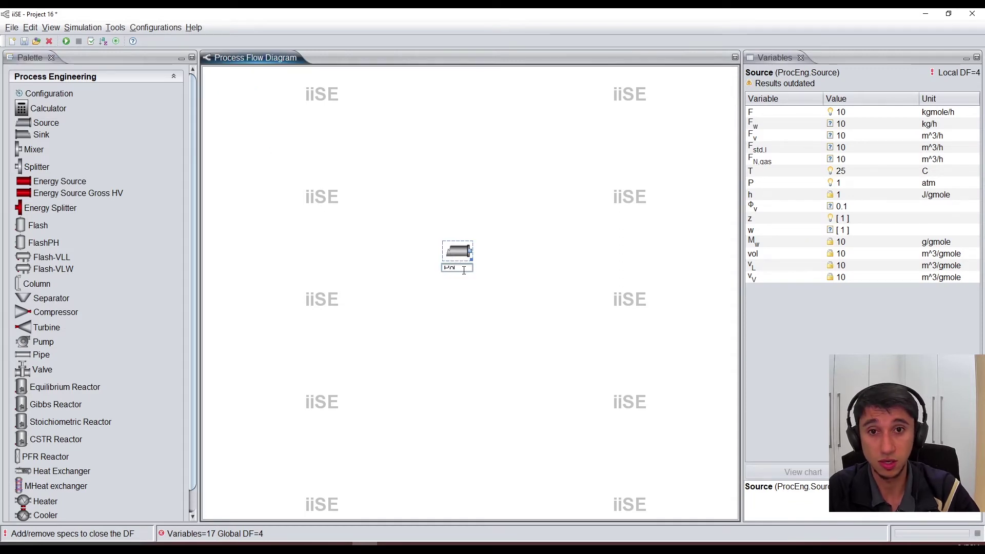
type("pano")
key("Return")
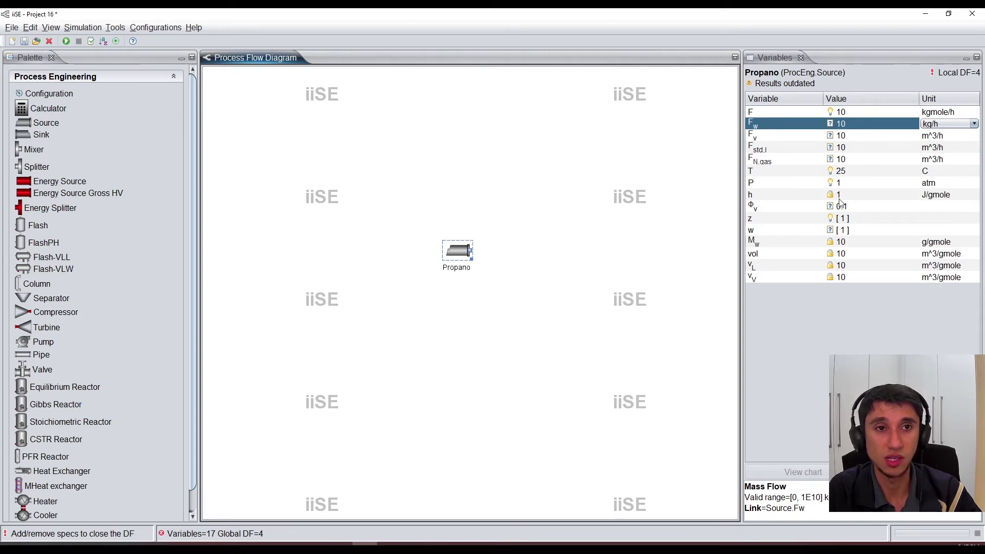
Set the Propano source's mass flow to 50 kg/h and its temperature to 50 °C
left_click(847, 123)
type("50")
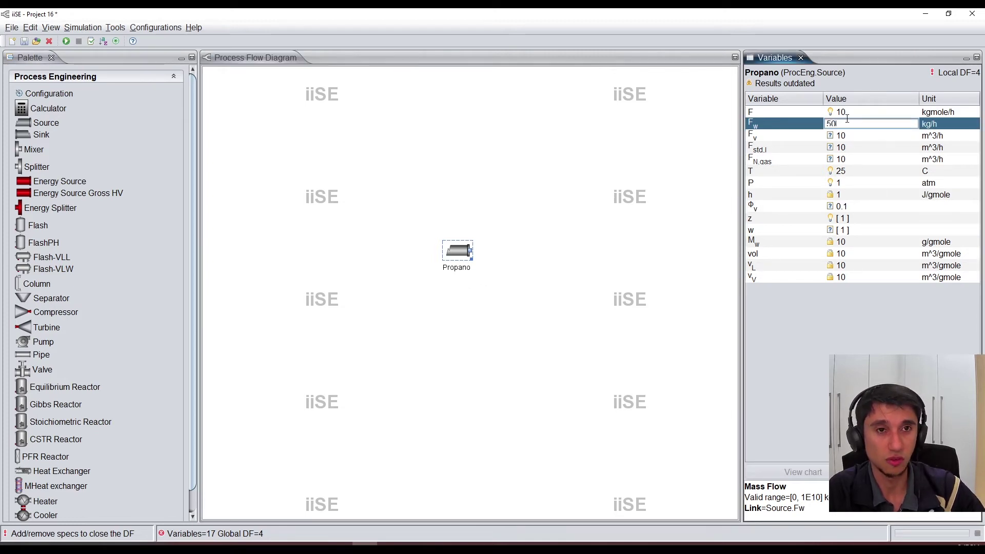
key("Return")
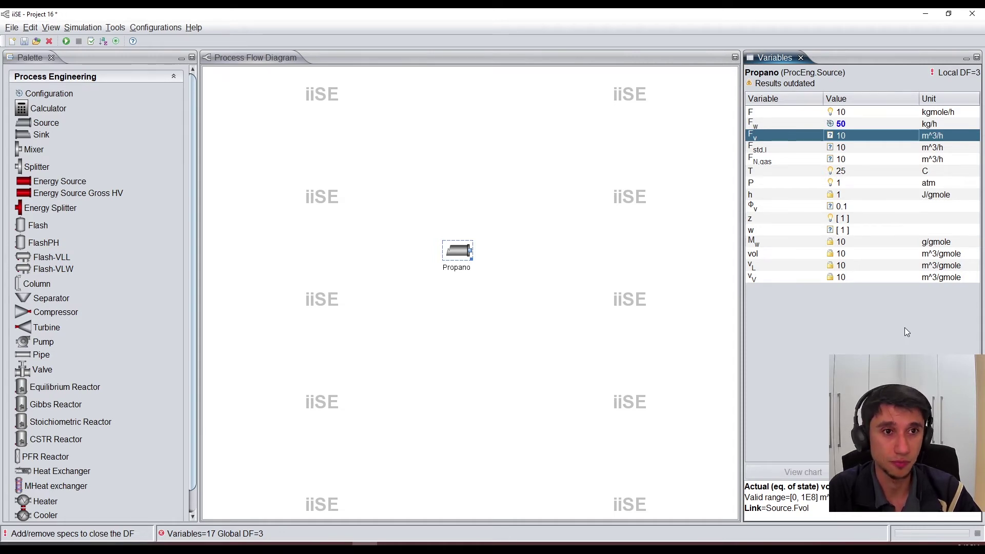
double_click(862, 172)
left_click(943, 176)
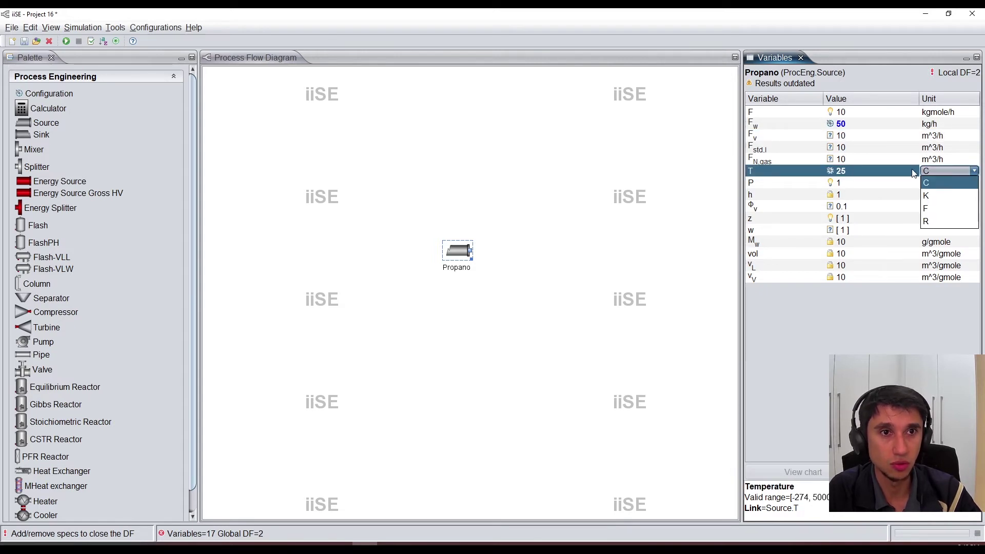
left_click(941, 177)
type("50")
key("Return")
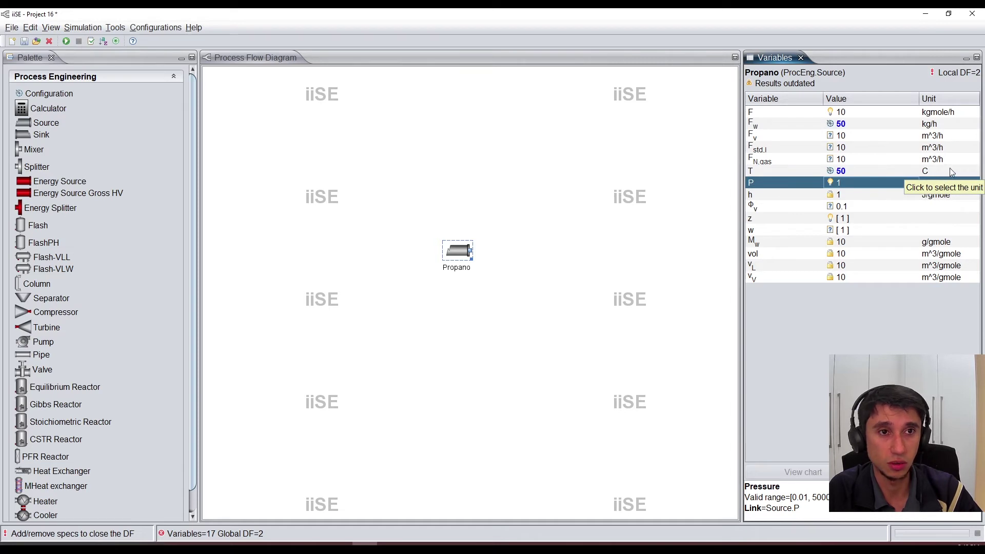
Set the Propano source's pressure to 35 bar, switching its unit from atm to bar
left_click(868, 183)
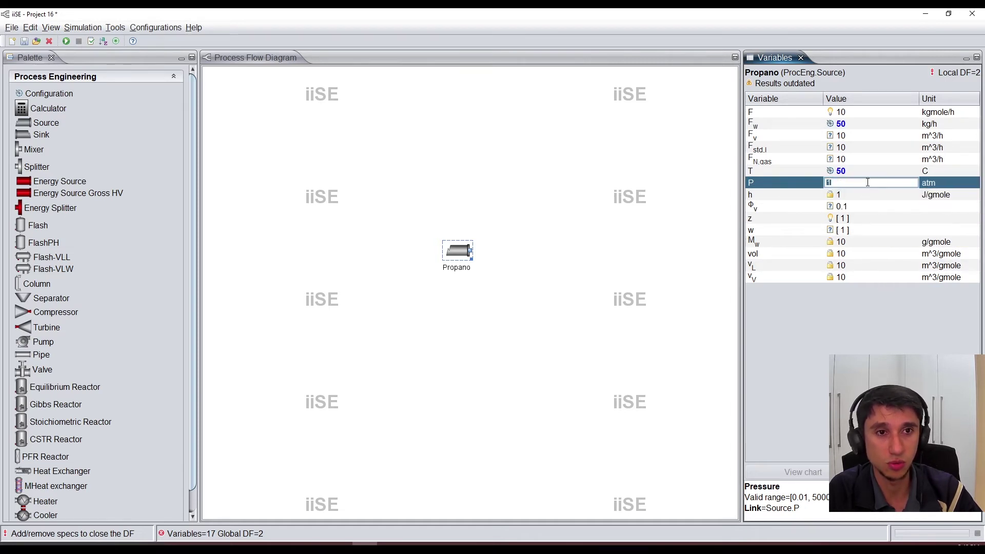
left_click(921, 188)
left_click(935, 218)
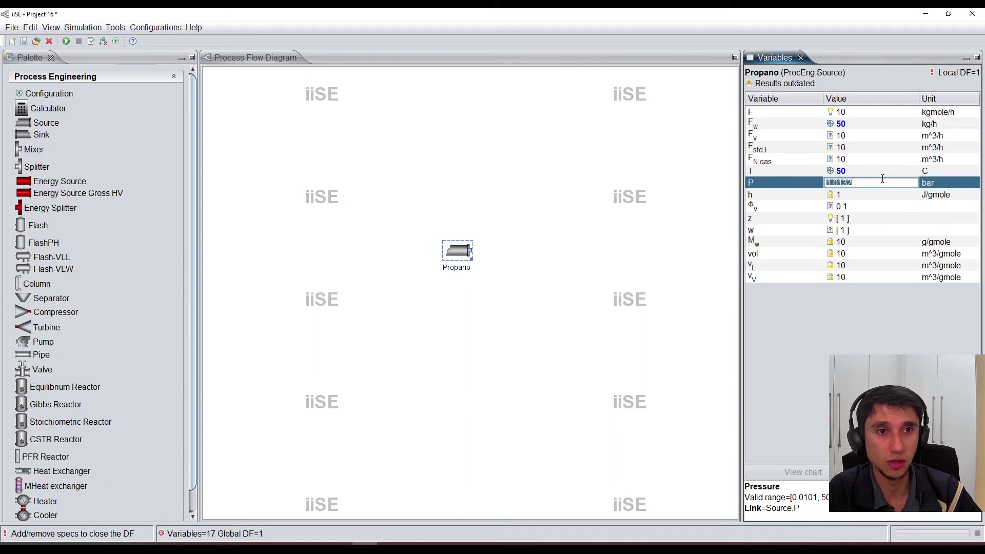
type("35")
key("Return")
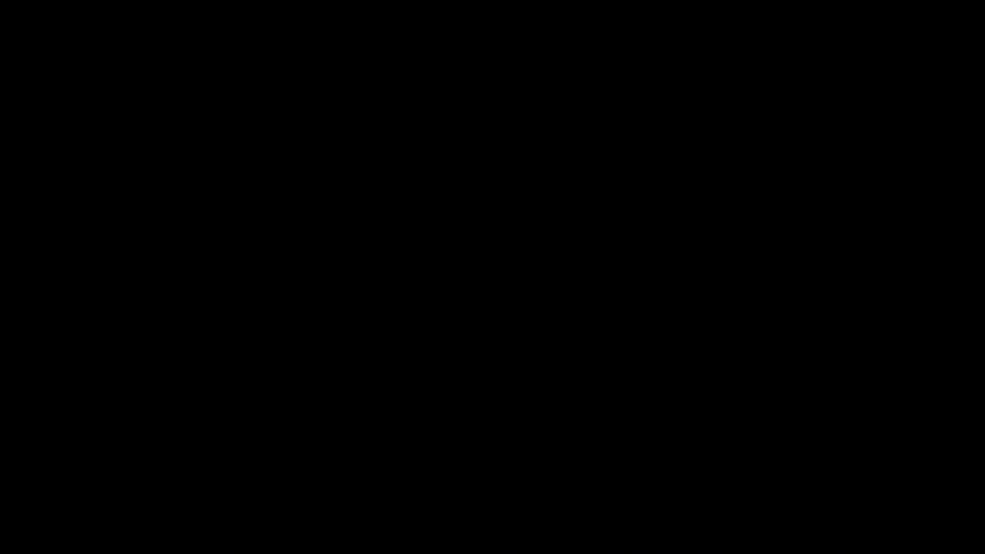
Specify the source's molar composition as a propane fraction of 1
left_click(752, 221)
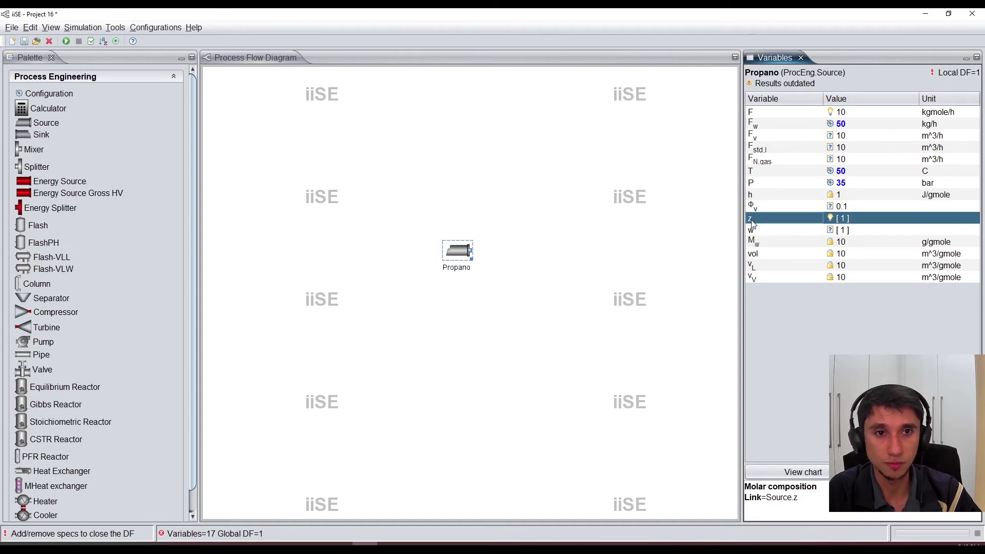
double_click(845, 217)
left_click(501, 241)
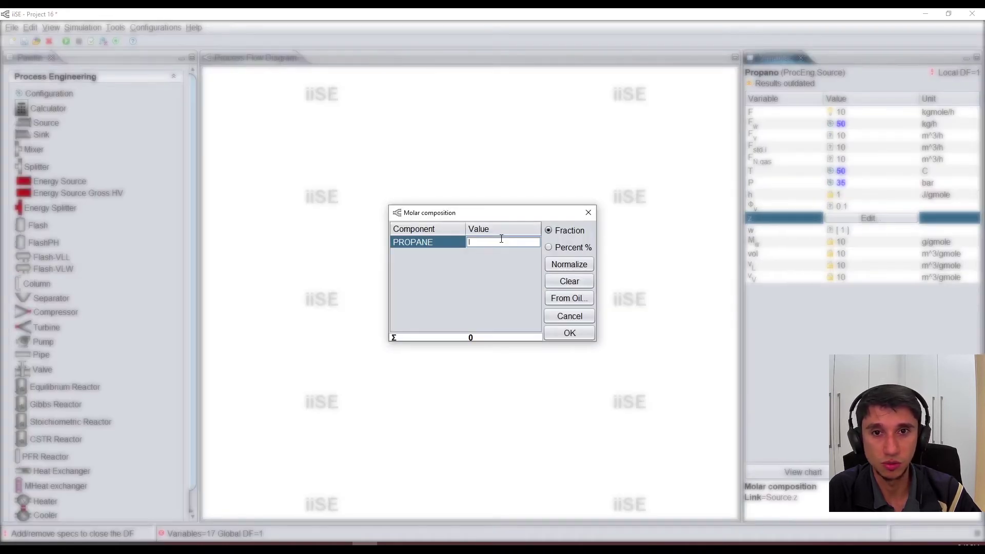
type("1")
key("Return")
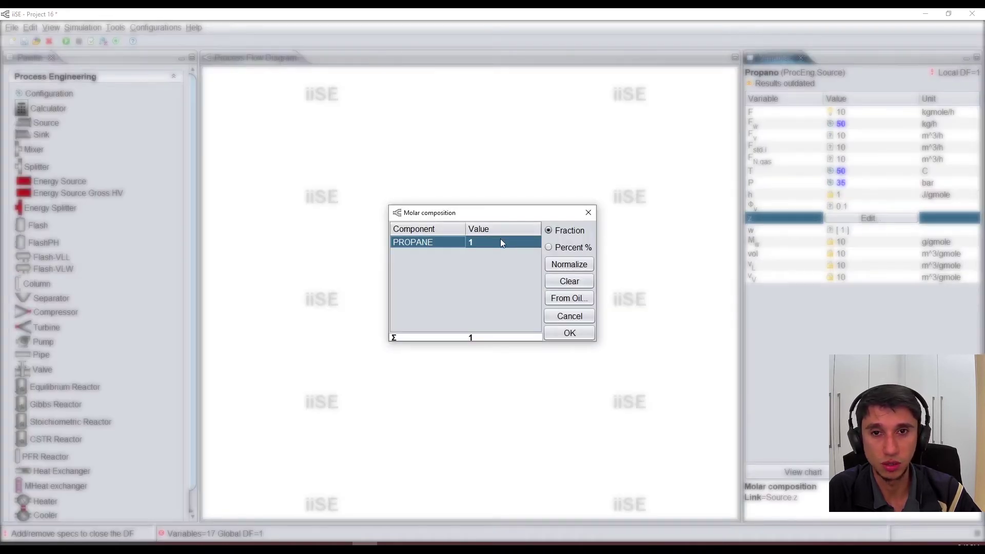
left_click(570, 333)
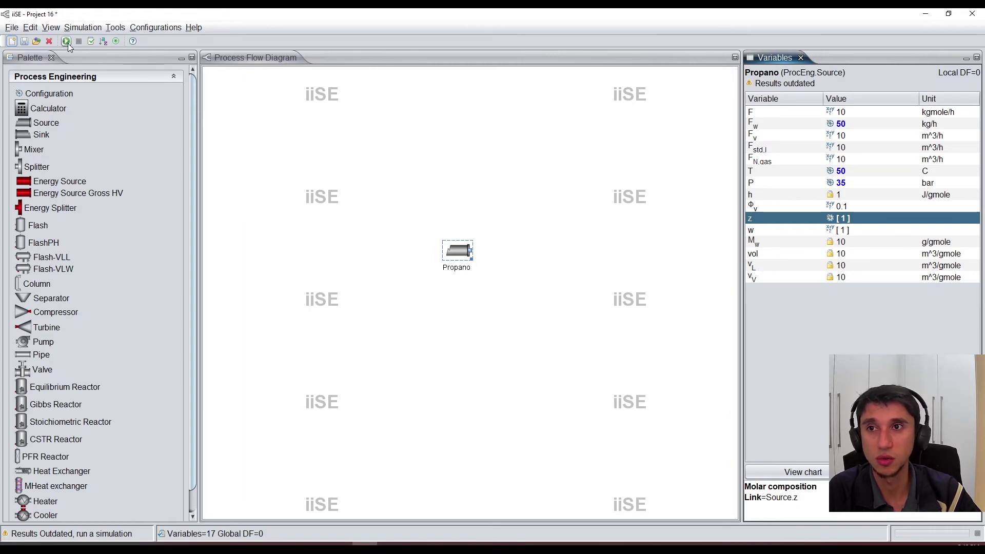
Keep PR as the equation of state in the model settings, run the simulation, and check the actual volumetric flow
left_click(49, 92)
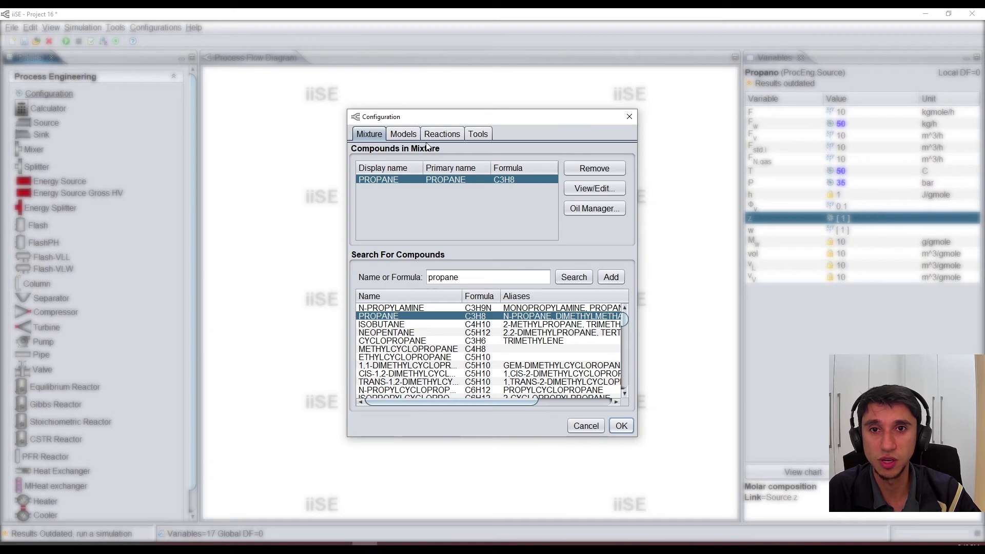
left_click(403, 134)
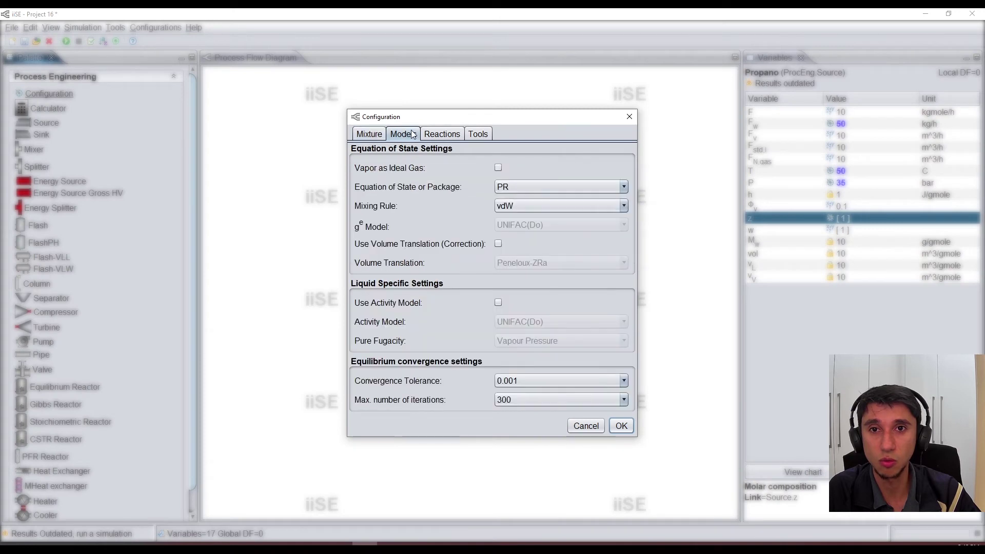
left_click(510, 190)
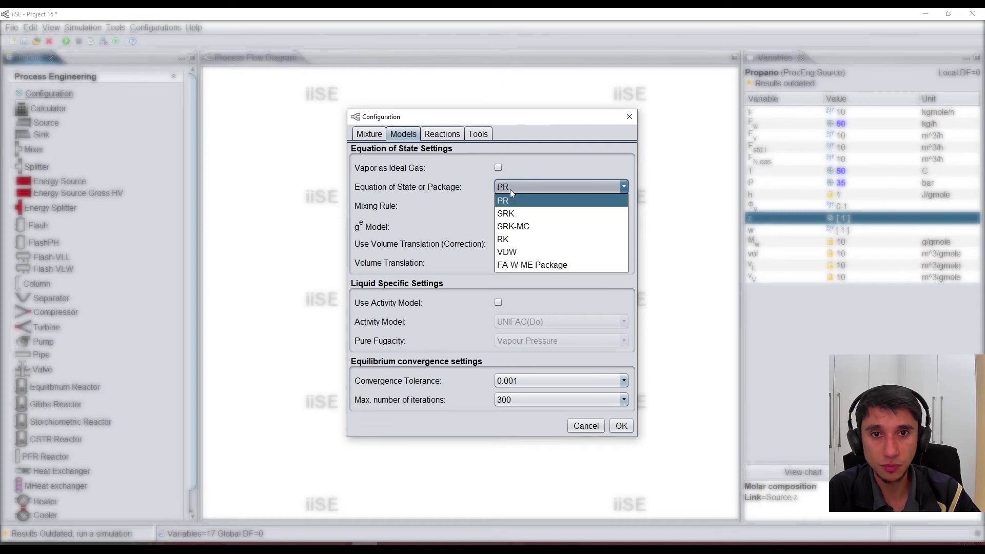
left_click(510, 189)
left_click(623, 427)
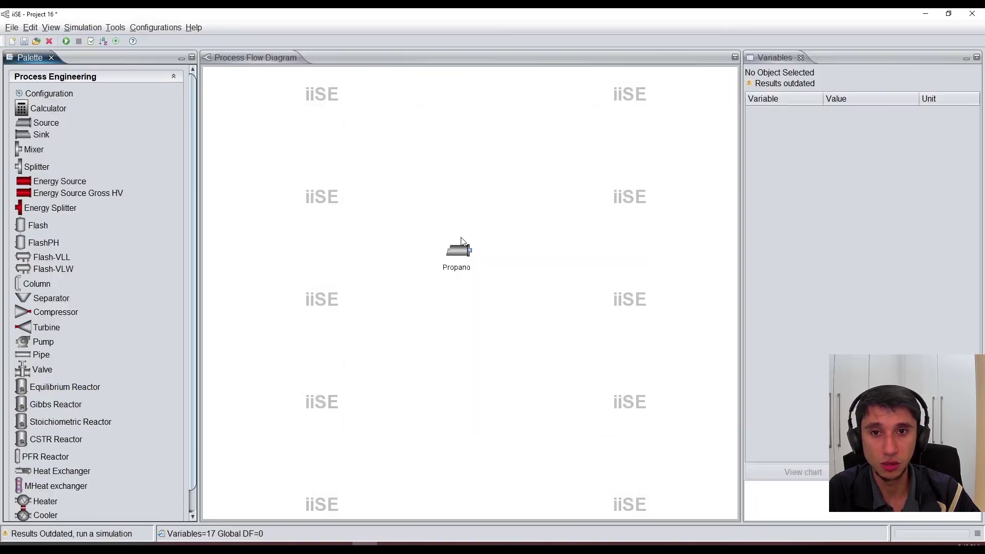
left_click(68, 41)
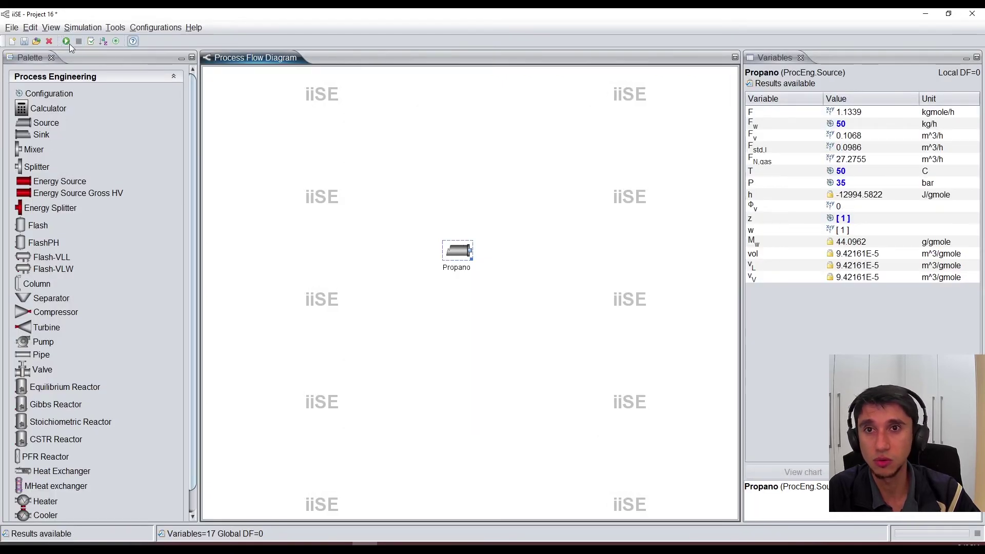
double_click(852, 136)
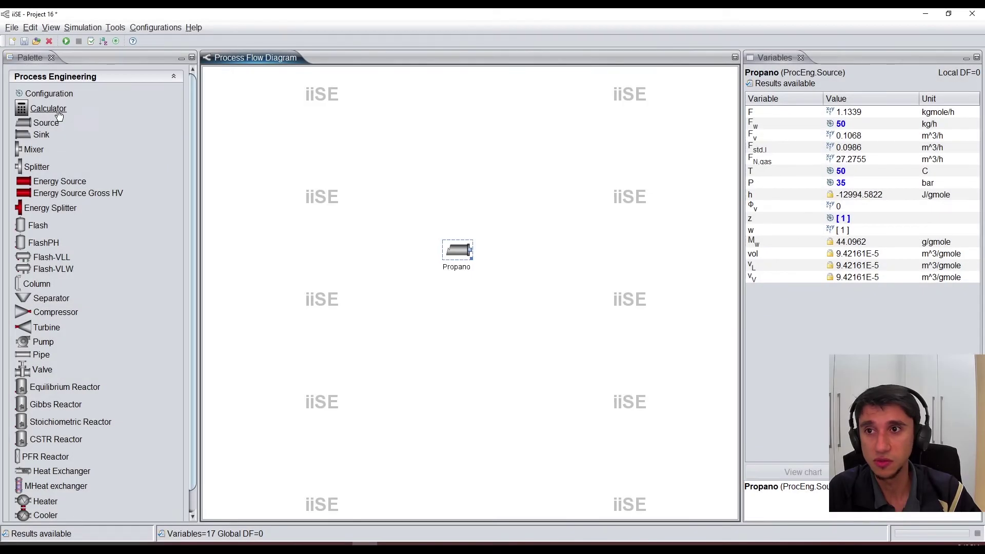
Change the equation of state to RK, rerun the simulation, and check the Propano source's volumetric flow
double_click(50, 94)
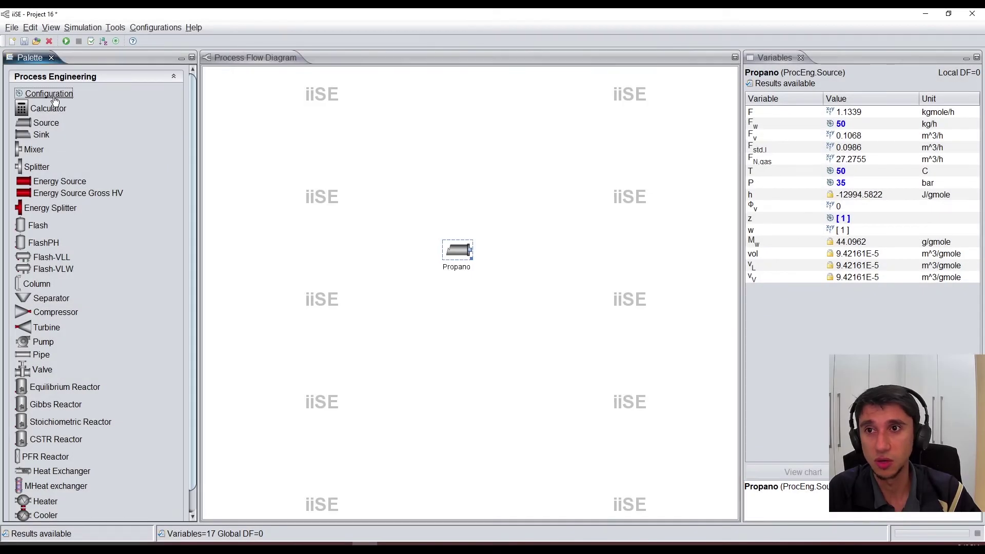
left_click(524, 186)
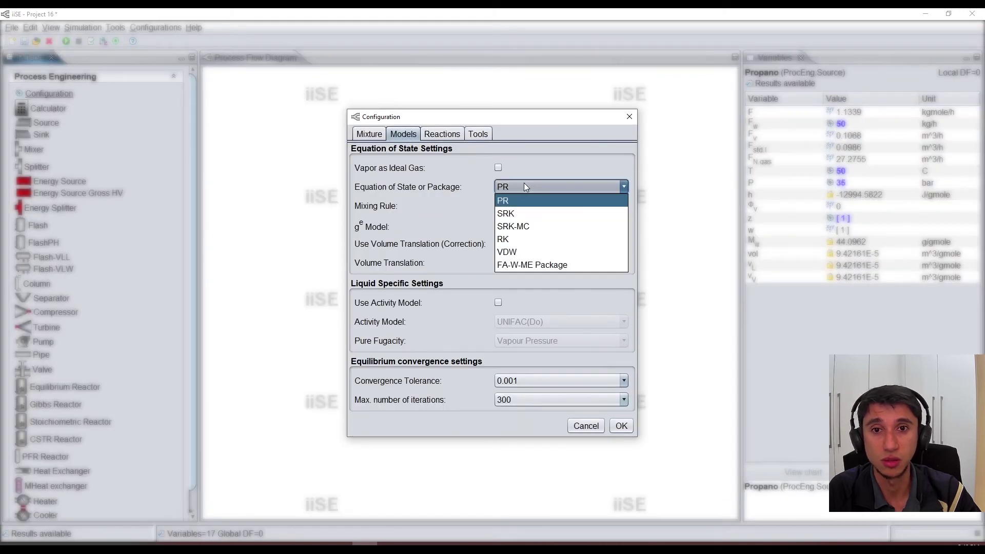
left_click(536, 238)
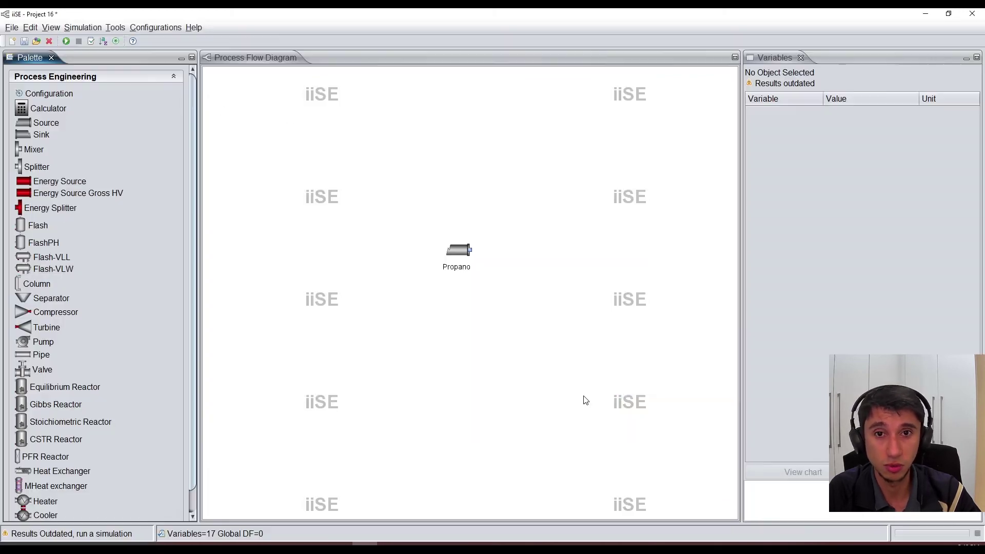
left_click(452, 246)
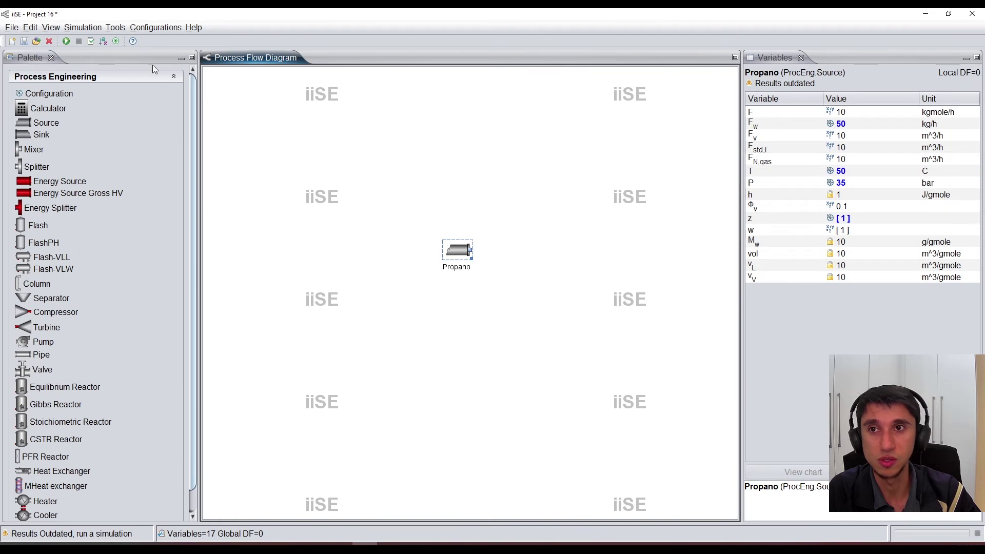
left_click(66, 41)
left_click(877, 136)
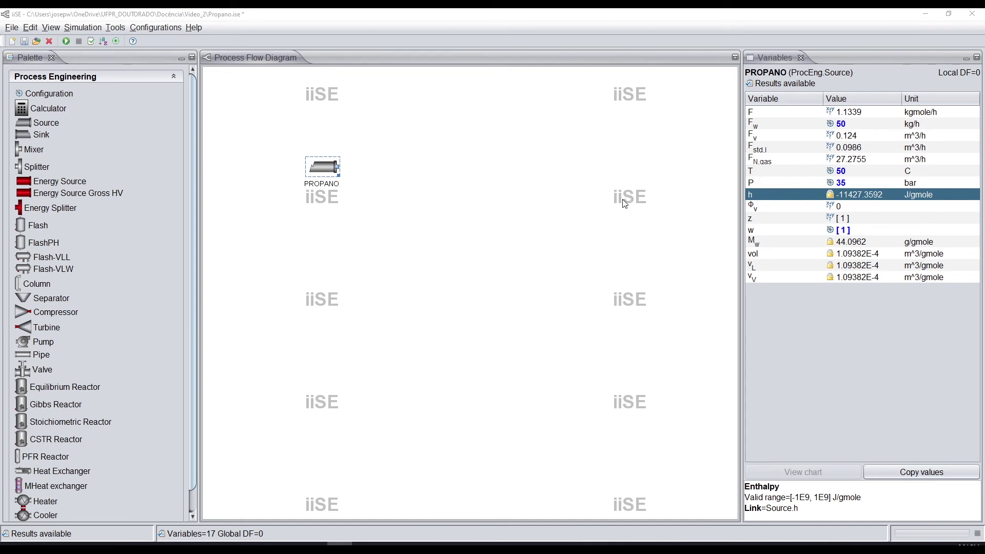
Set the propane source's pressure to 1 bar and clear the specification on its actual volumetric flow
left_click(864, 183)
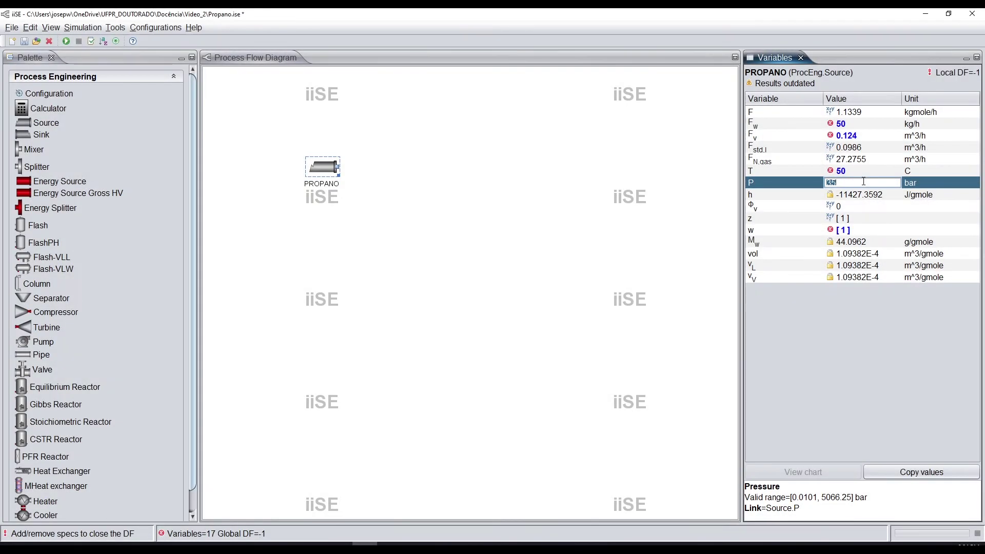
type("1")
key("Return")
left_click(862, 136)
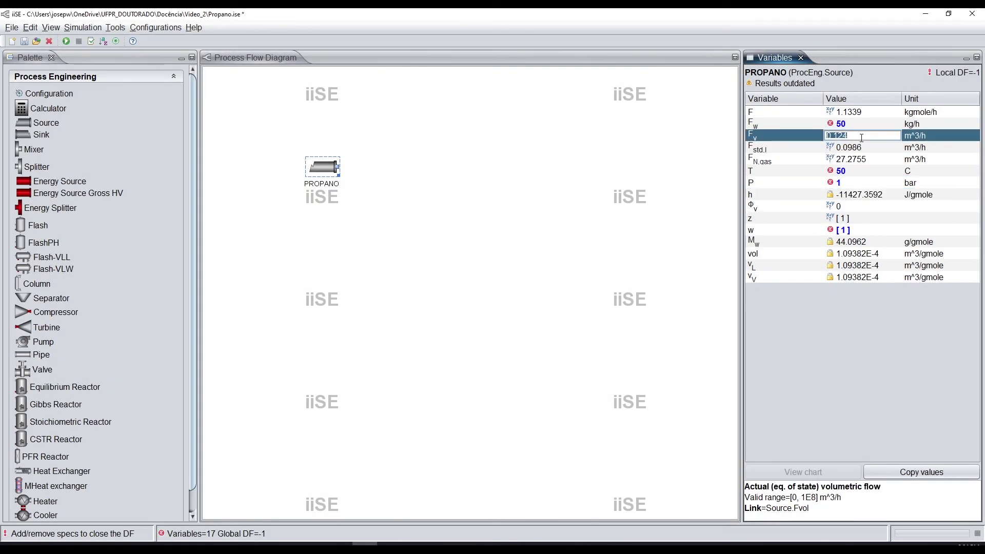
key("BackSpace")
key("Return")
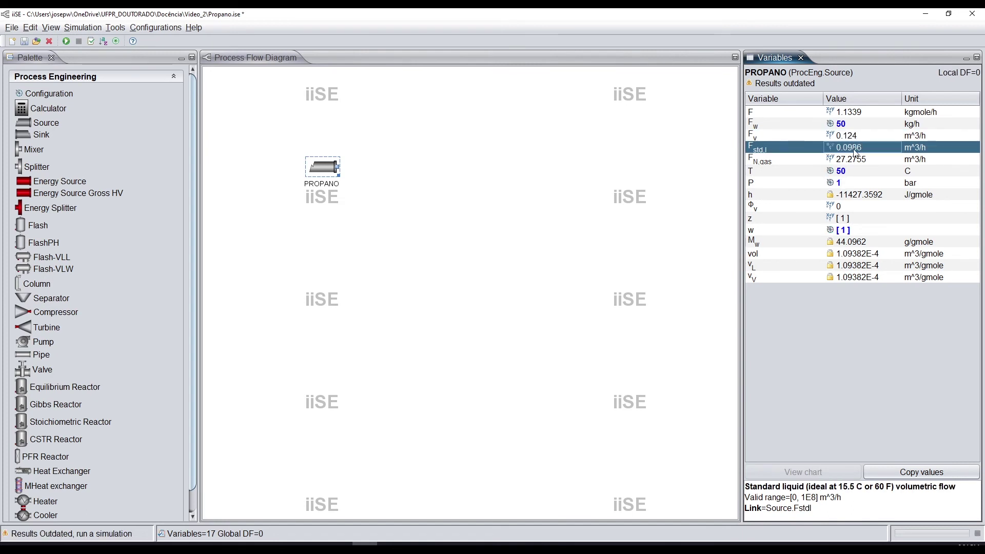
Run the simulation at 1 bar, recheck the model configuration, and rerun it to check the PROPANO source's actual volumetric flow
left_click(67, 42)
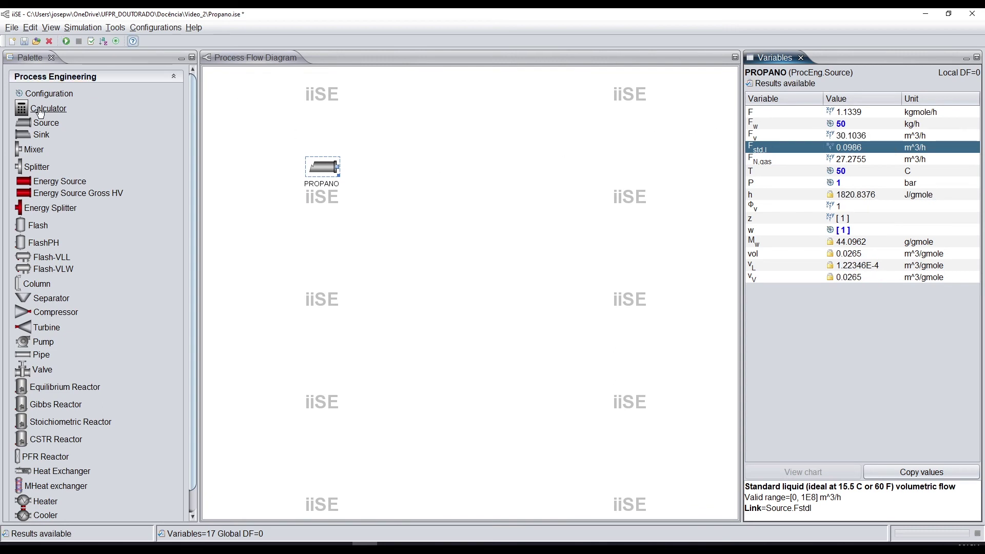
left_click(50, 95)
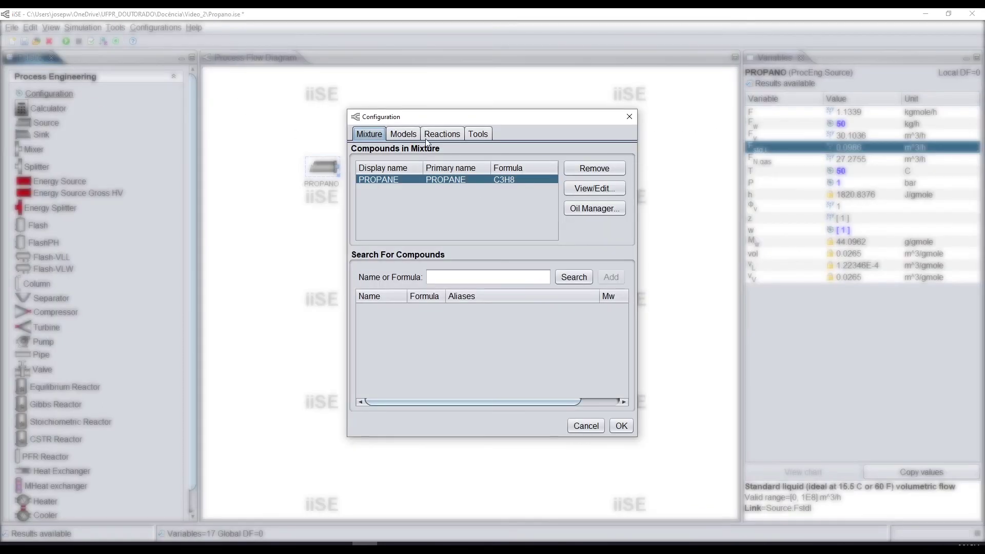
left_click(403, 134)
left_click(630, 116)
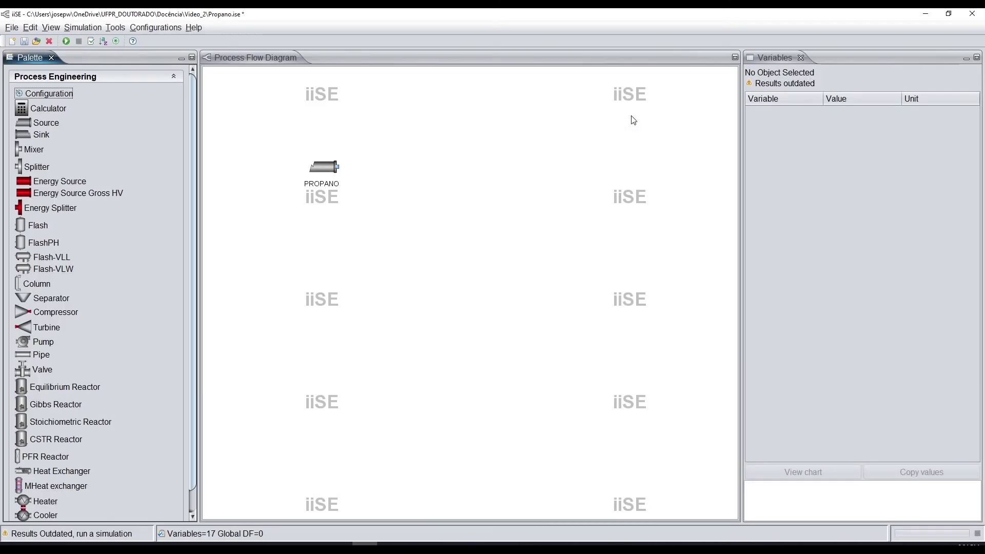
left_click_drag(328, 177, 426, 190)
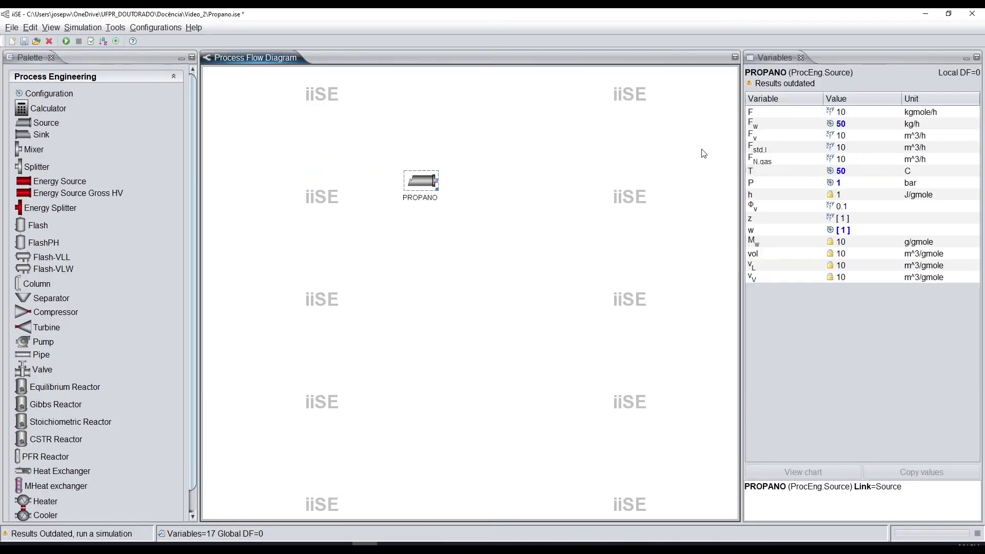
key("F5")
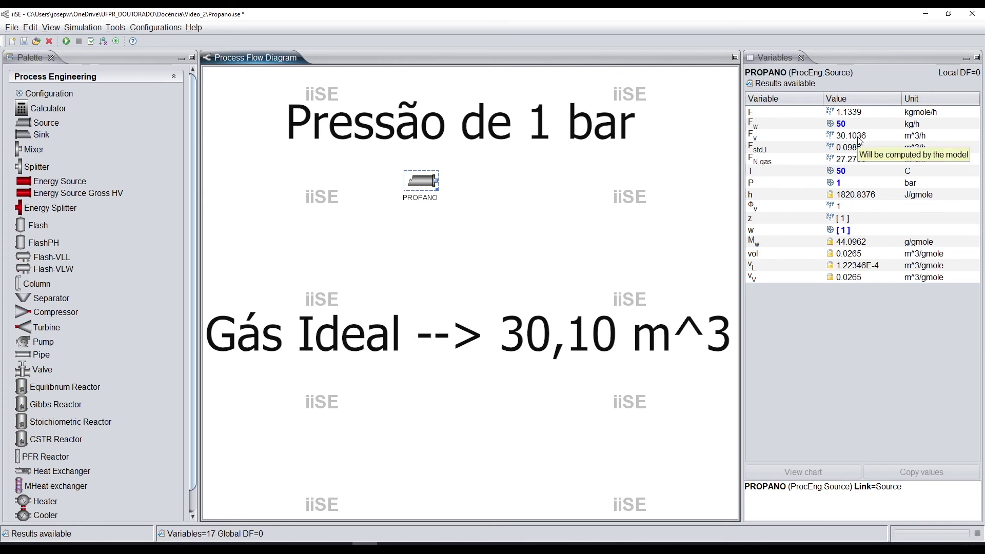
Switch to the volume_propano workbook in Excel and review its ideal gas, Redlich-Kwong and Peng-Robinson volume calculations
left_click(290, 546)
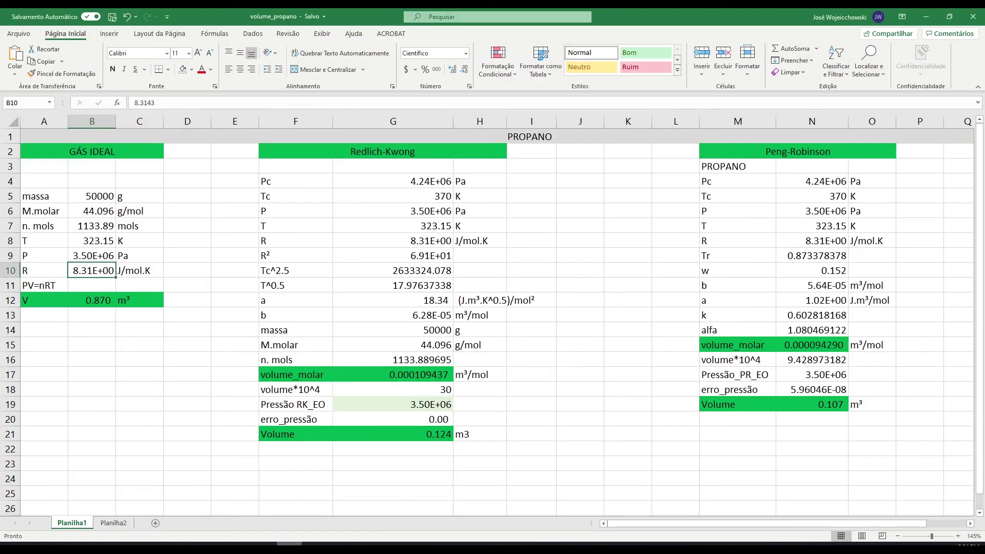
left_click(90, 154)
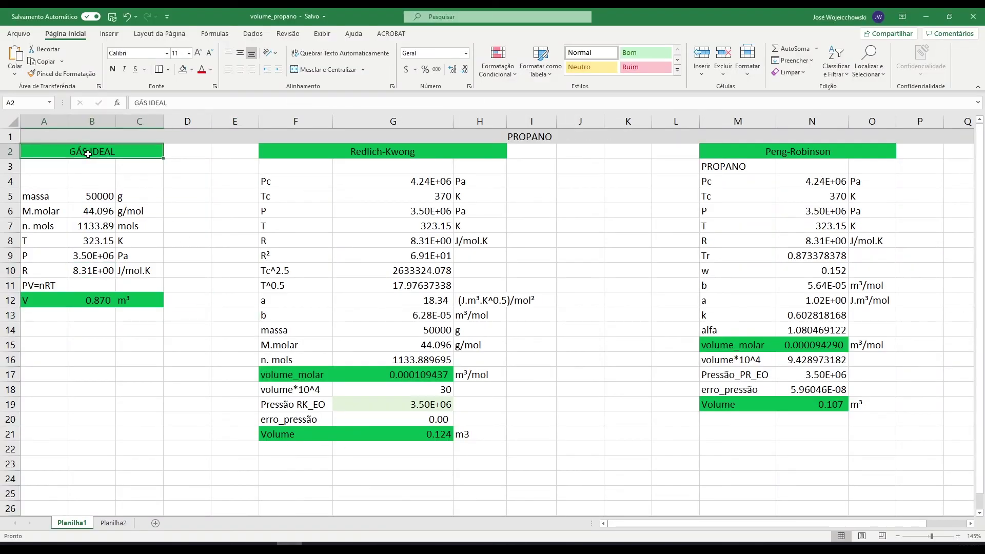
left_click(392, 154)
left_click(814, 154)
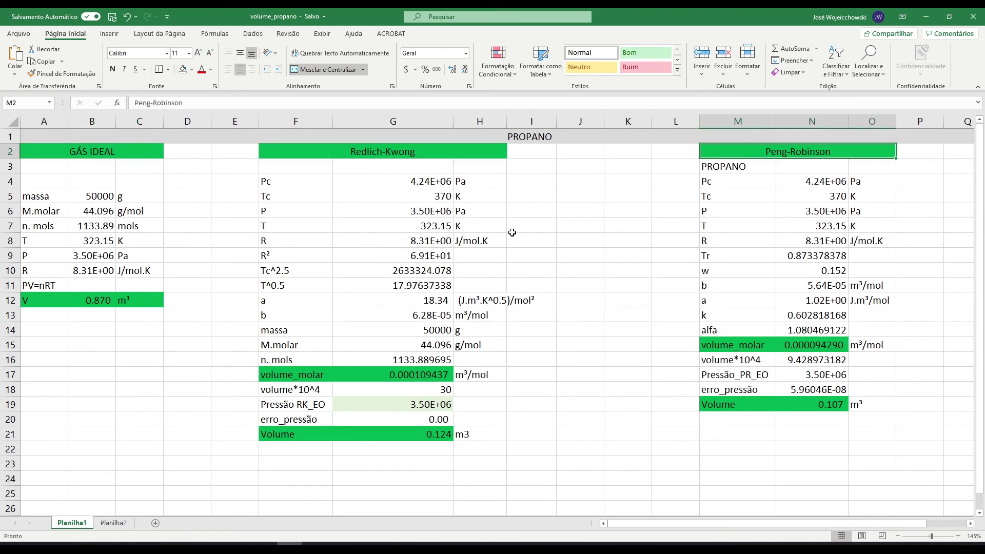
Examine the ideal gas volume formula and set the ideal gas pressure in B9 to =1e5 Pa
left_click(97, 298)
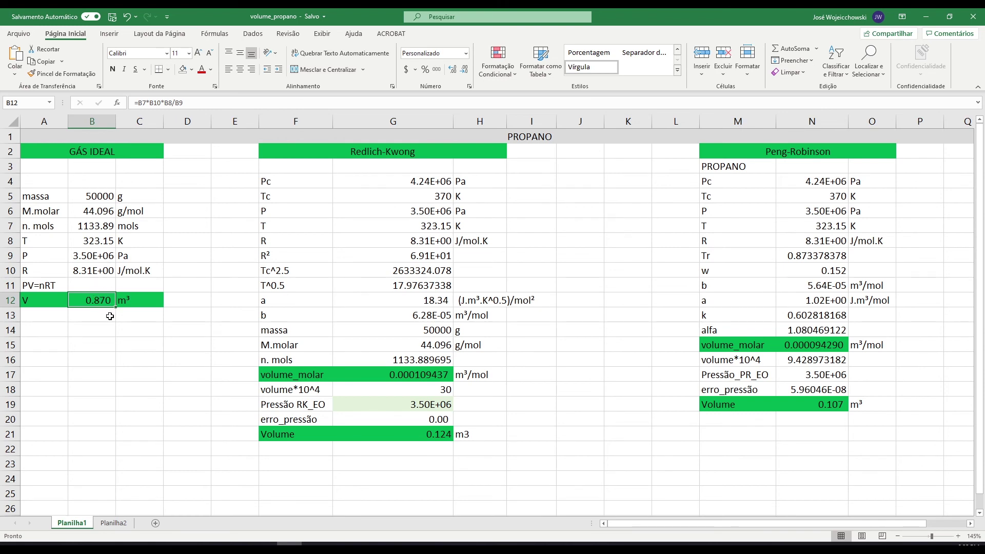
left_click(97, 240)
left_click(97, 257)
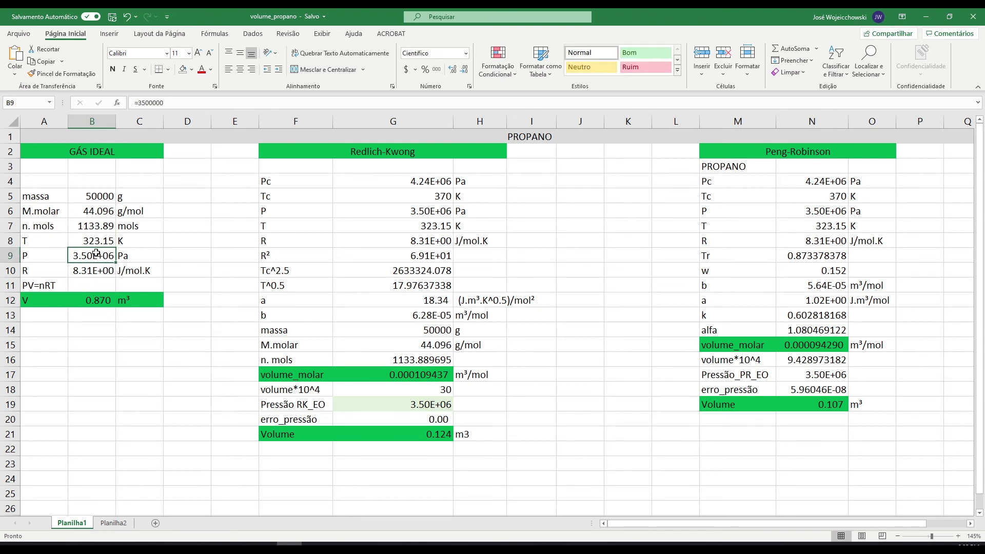
type("=")
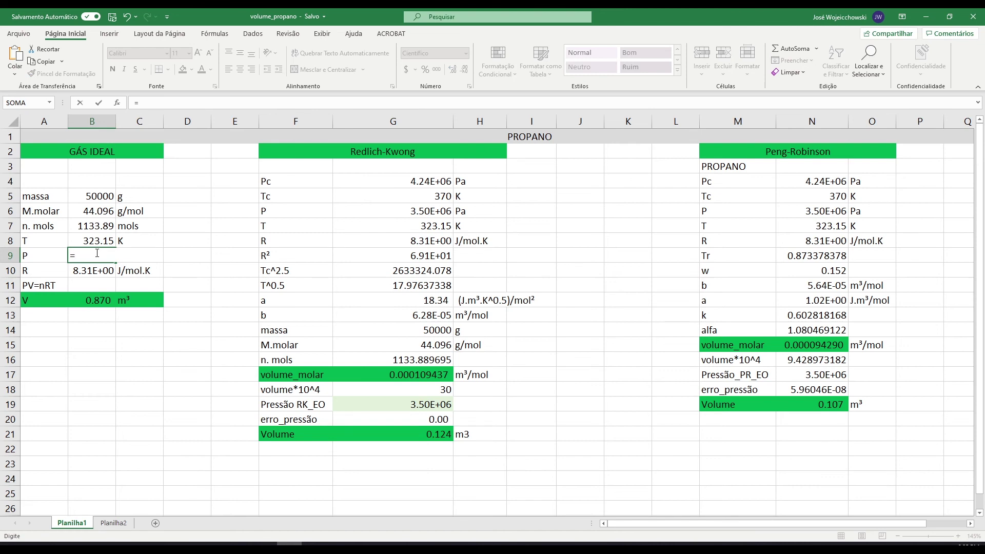
type("1e5")
key("Return")
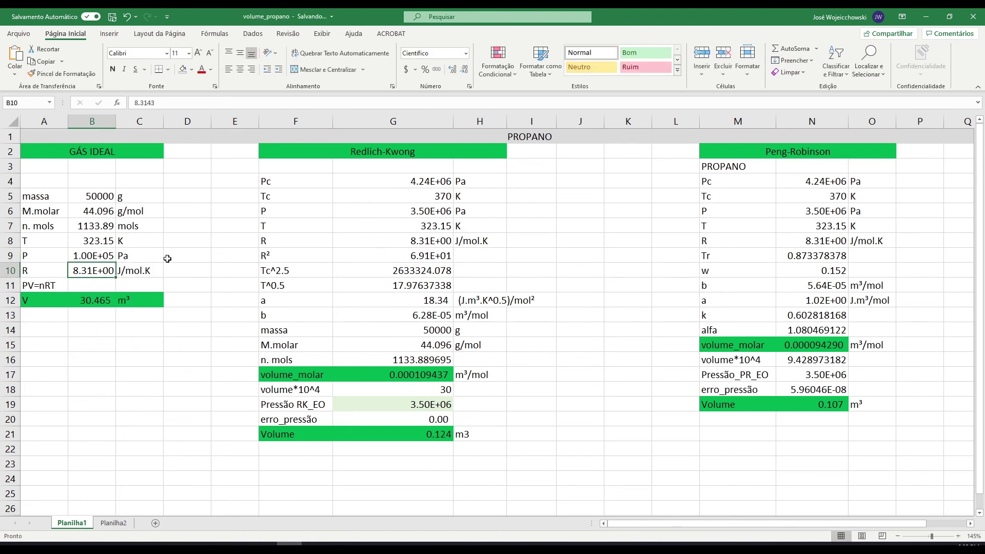
Compare the workbook's ideal gas pressure and volume with the PROPANO source's actual volumetric flow in iiSE, and return to Excel
left_click_drag(106, 257, 139, 258)
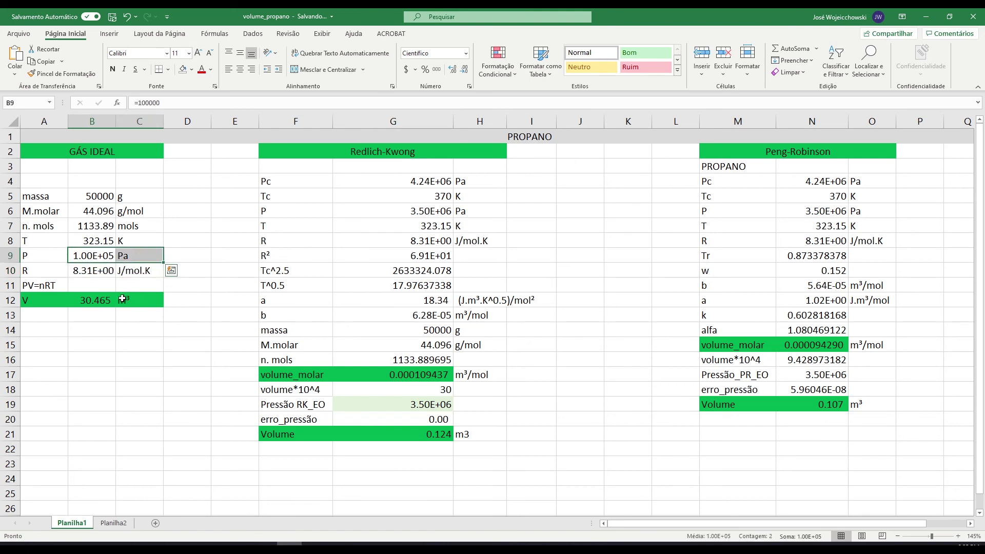
left_click(103, 300)
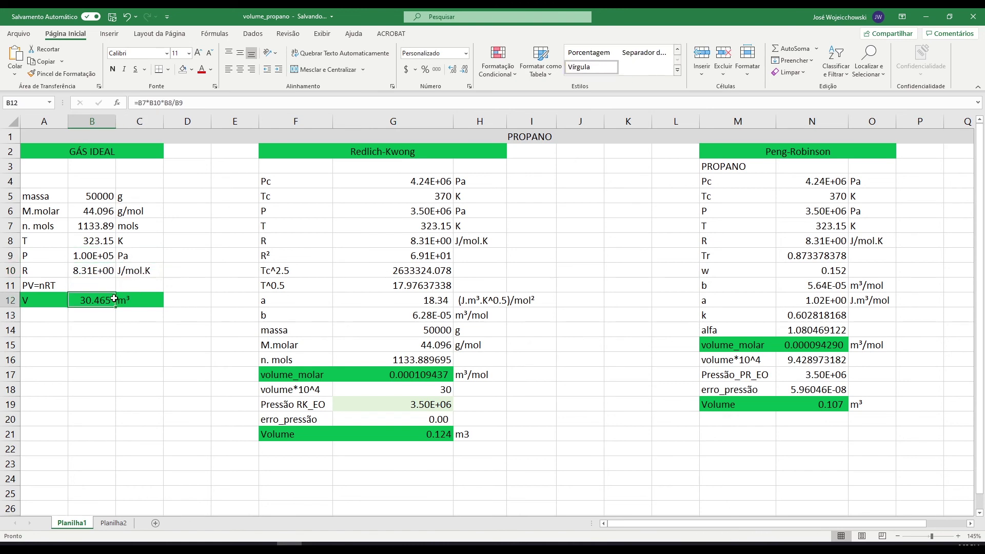
left_click(118, 329)
left_click(107, 303)
left_click(365, 547)
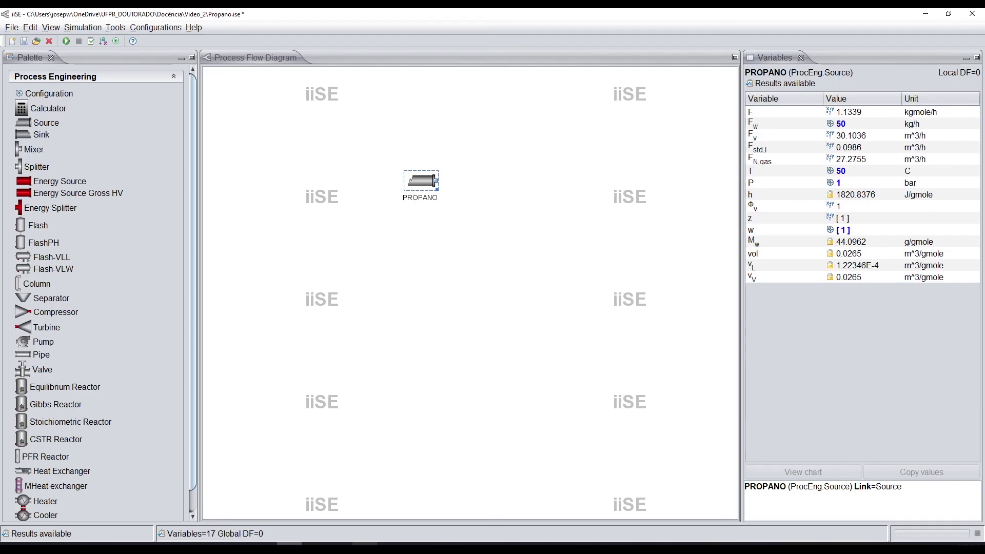
left_click(877, 136)
left_click(698, 204)
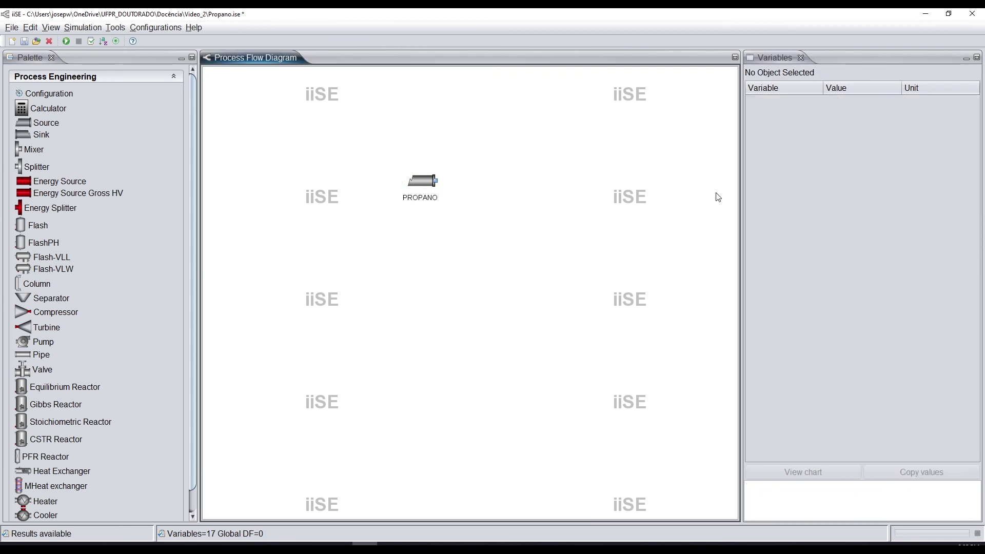
left_click(420, 187)
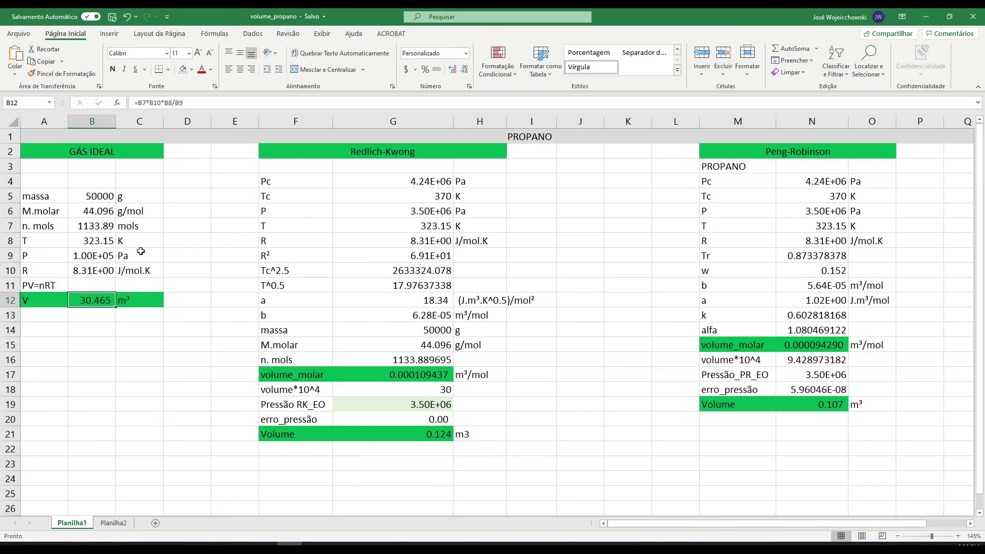
left_click_drag(94, 256, 136, 256)
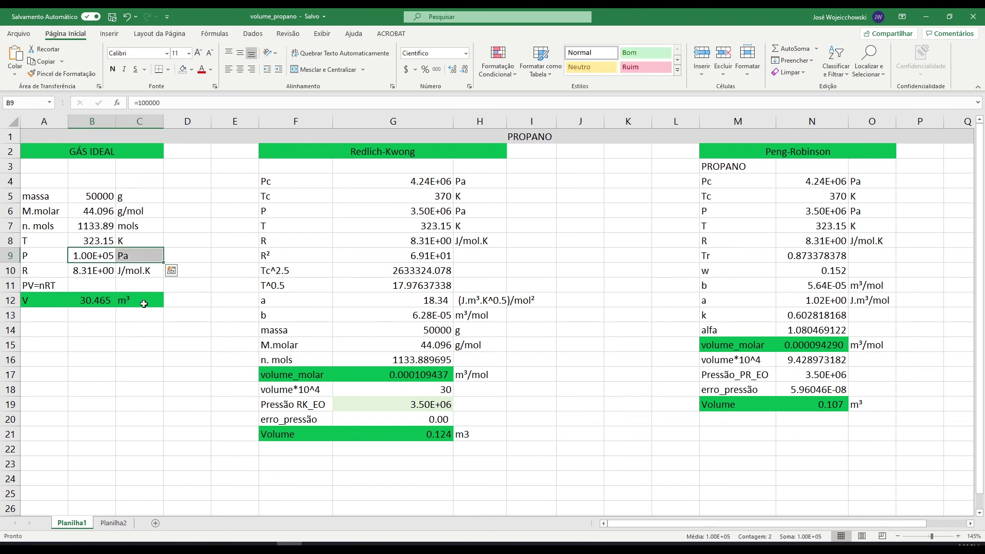
left_click(148, 319)
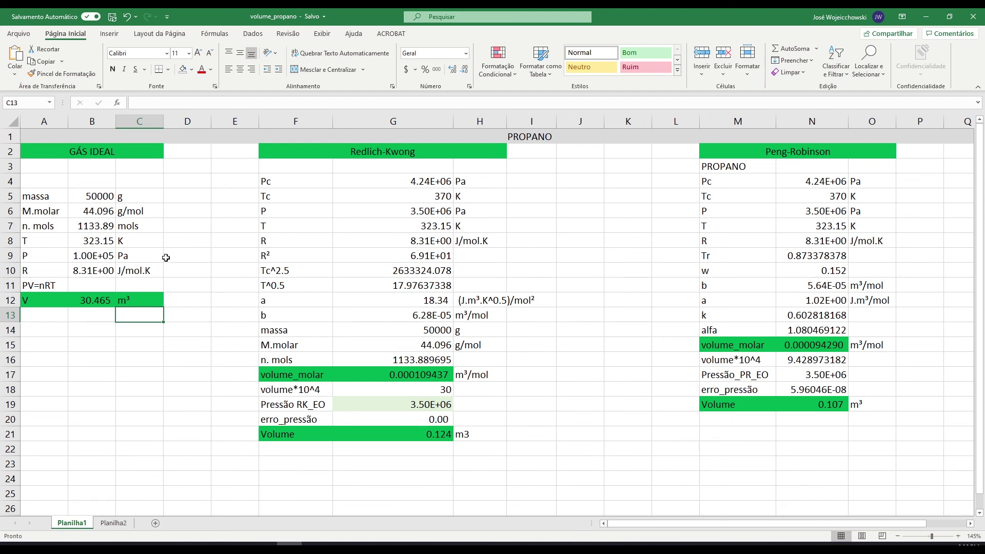
Copy the ideal gas pressure from B9 into the Redlich-Kwong pressure cell G6
left_click(94, 255)
key("ctrl+c")
left_click(434, 215)
key("ctrl+v")
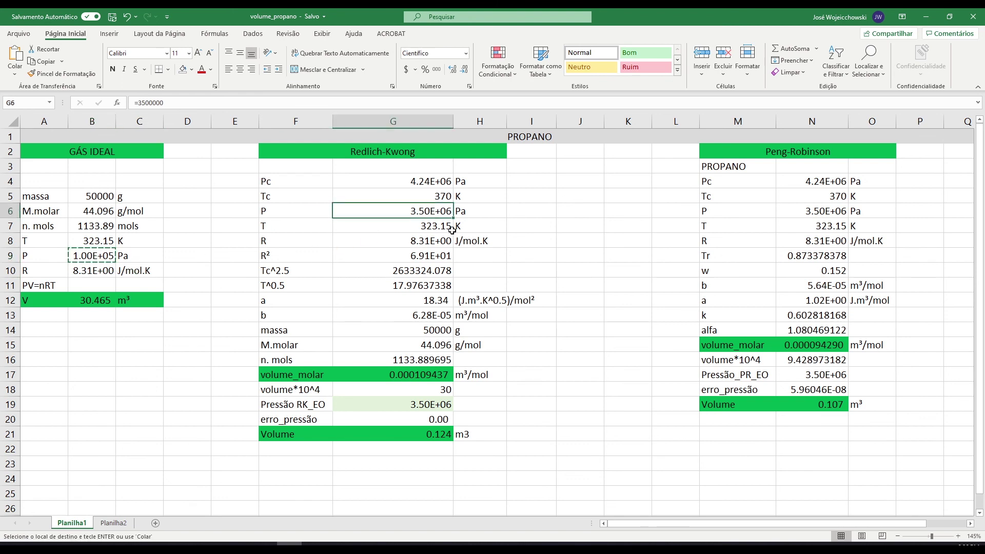
left_click(568, 227)
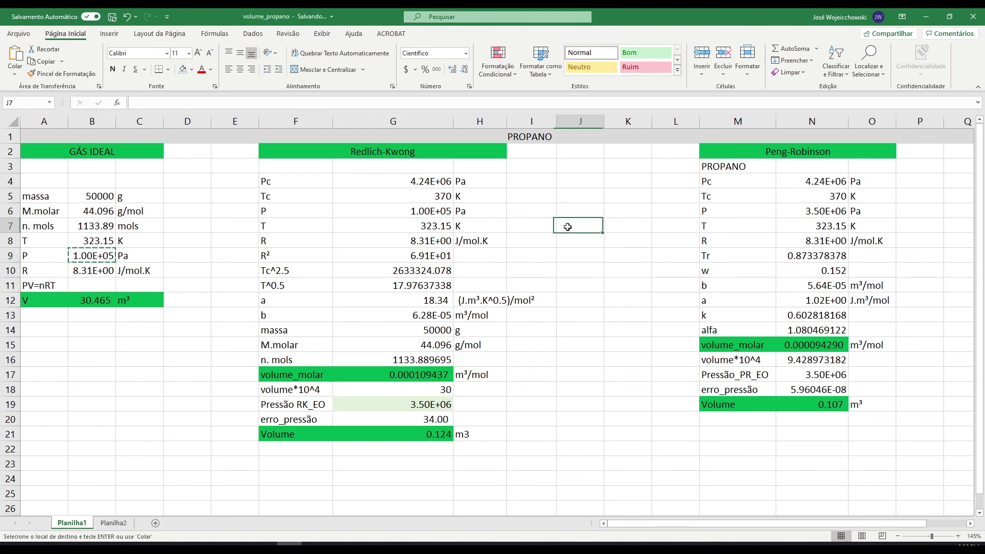
Check the Redlich-Kwong pressure cell, and switch to iiSE to examine the PROPANO source's actual volumetric flow
left_click(451, 216)
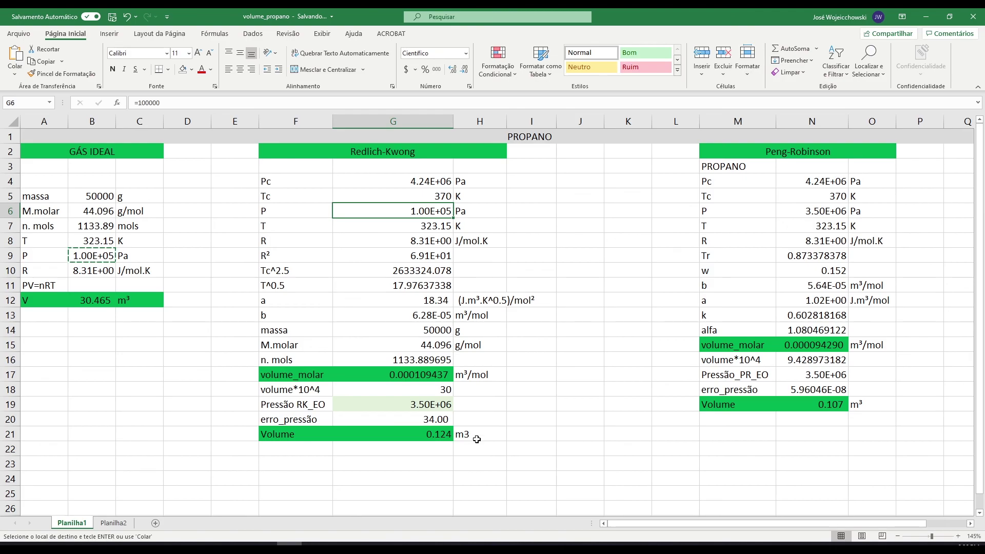
left_click(365, 547)
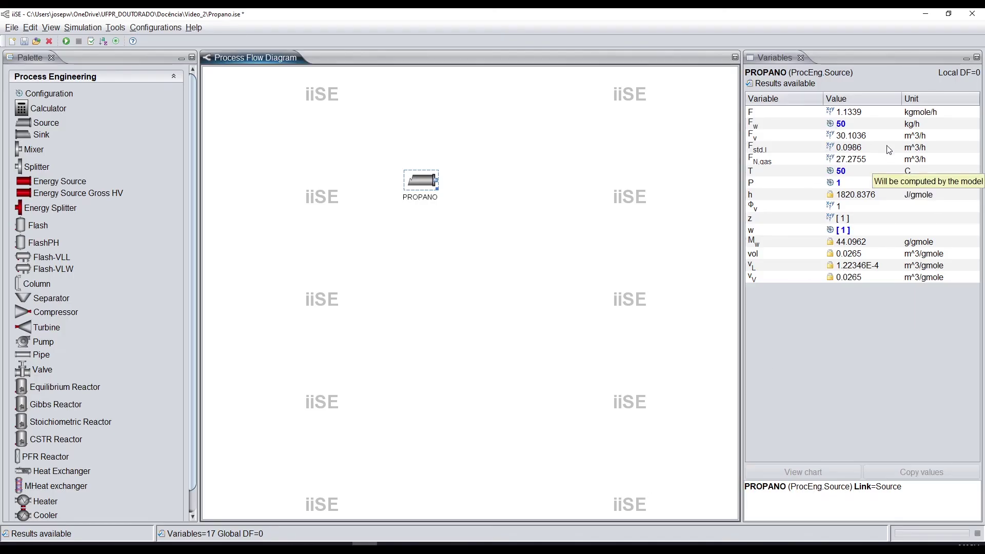
left_click(855, 135)
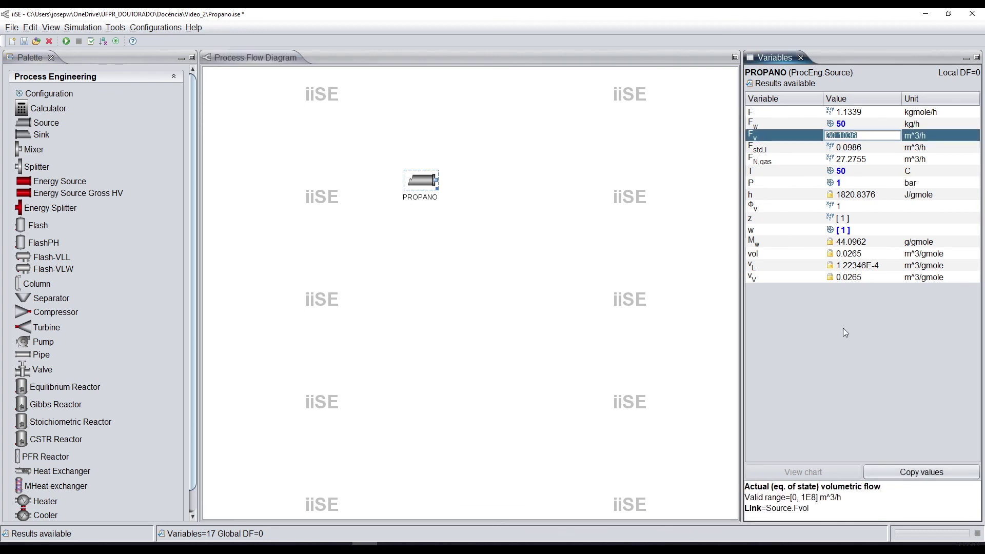